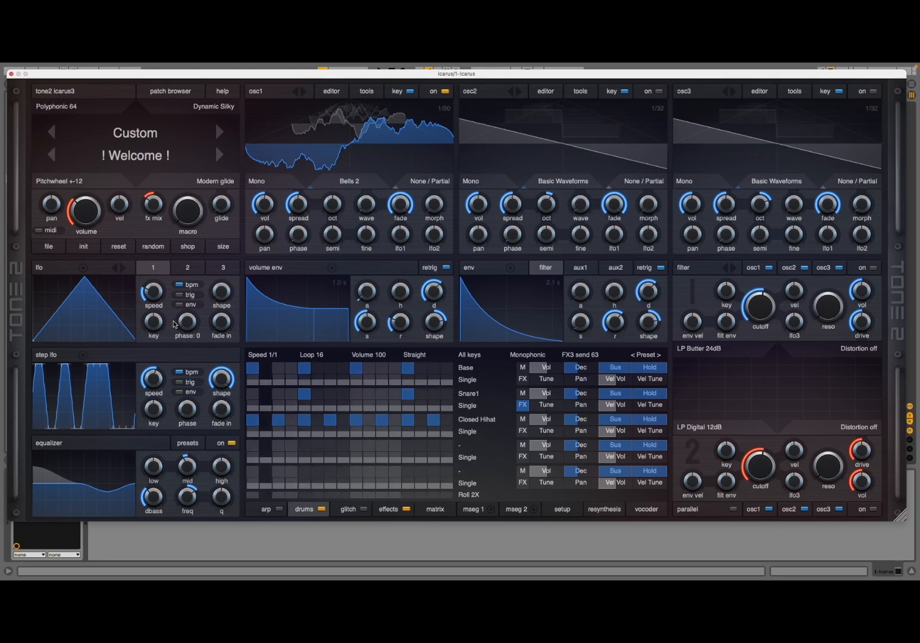
Step: Initialise the patch and load the Bells 2 waveform into oscillator 1
{"action": "left_click", "coordinate": [87, 247]}
{"action": "left_click", "coordinate": [93, 259]}
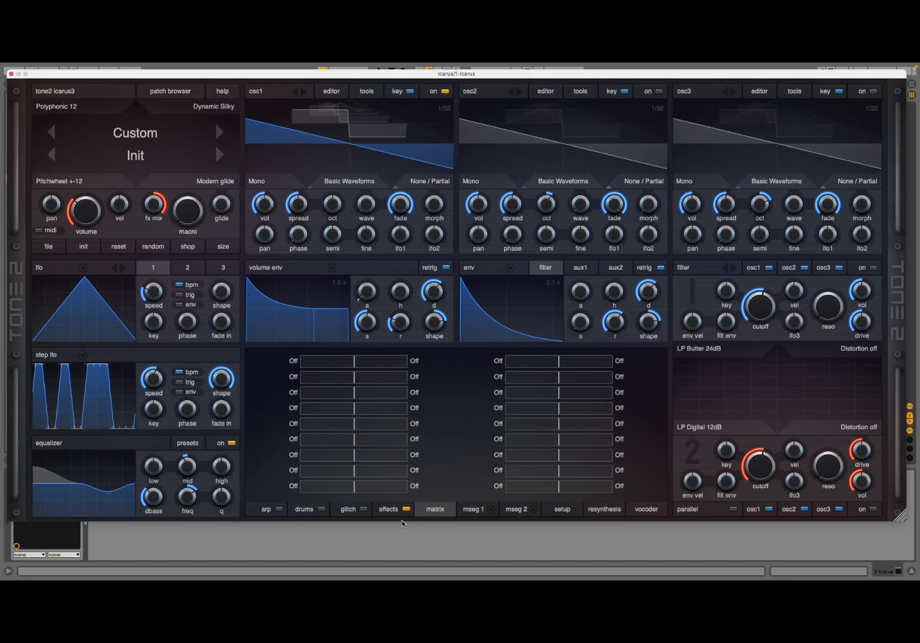
{"action": "left_click", "coordinate": [351, 182]}
{"action": "mouse_move", "coordinate": [350, 310]}
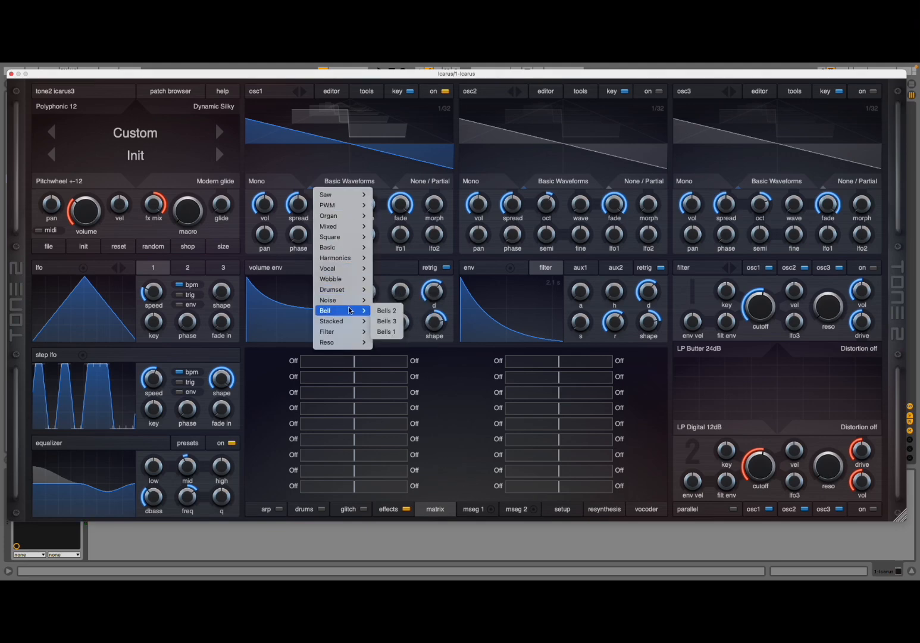
{"action": "left_click", "coordinate": [387, 310]}
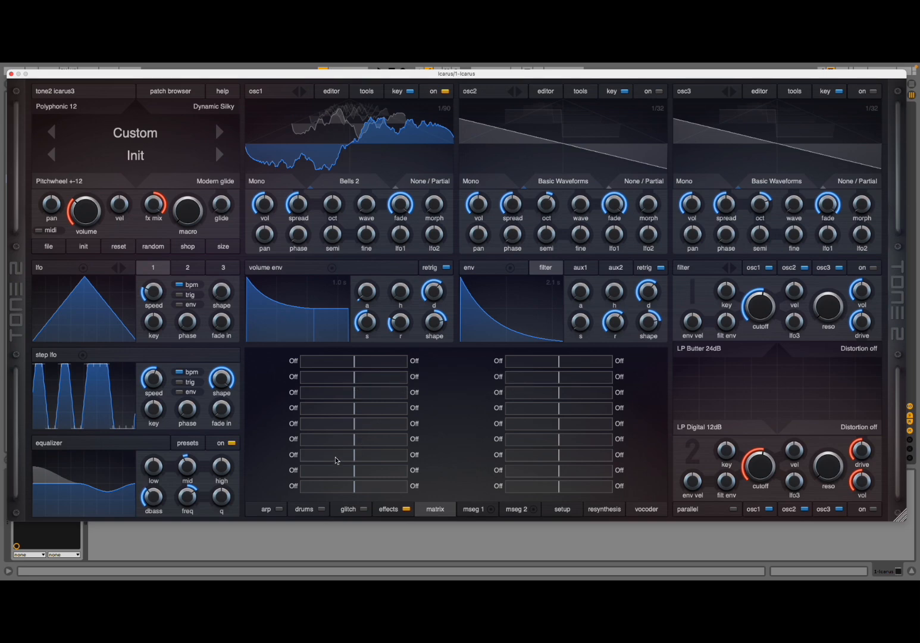
Step: Show the drum sequencer, switch drums on and decline loading a template pattern
{"action": "left_click", "coordinate": [304, 509]}
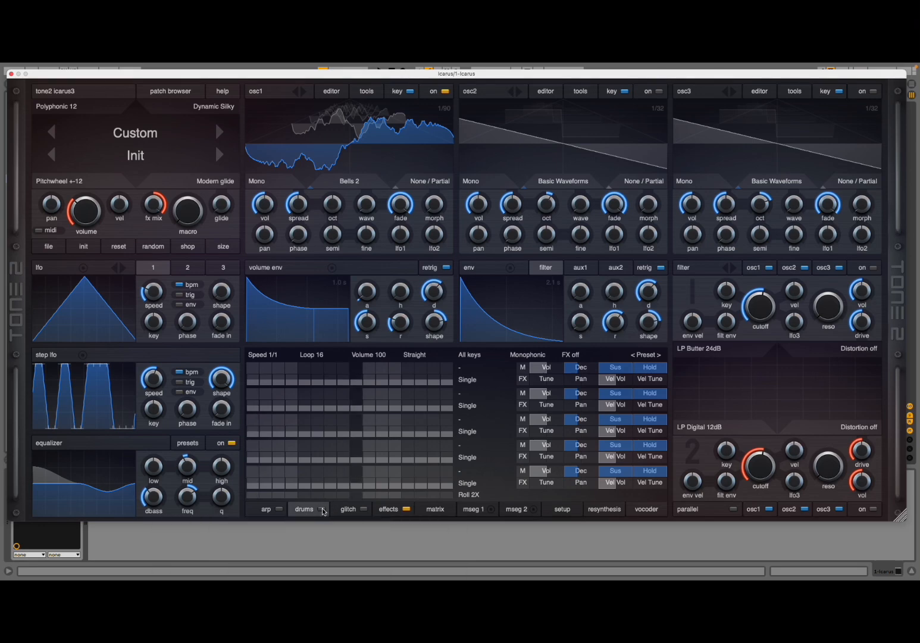
{"action": "left_click", "coordinate": [322, 509]}
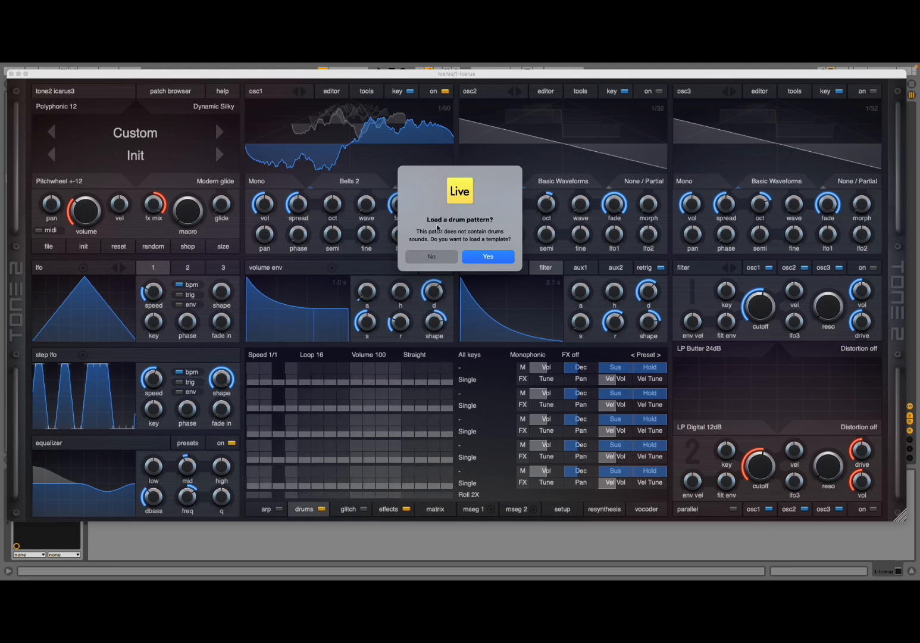
{"action": "left_click", "coordinate": [433, 256]}
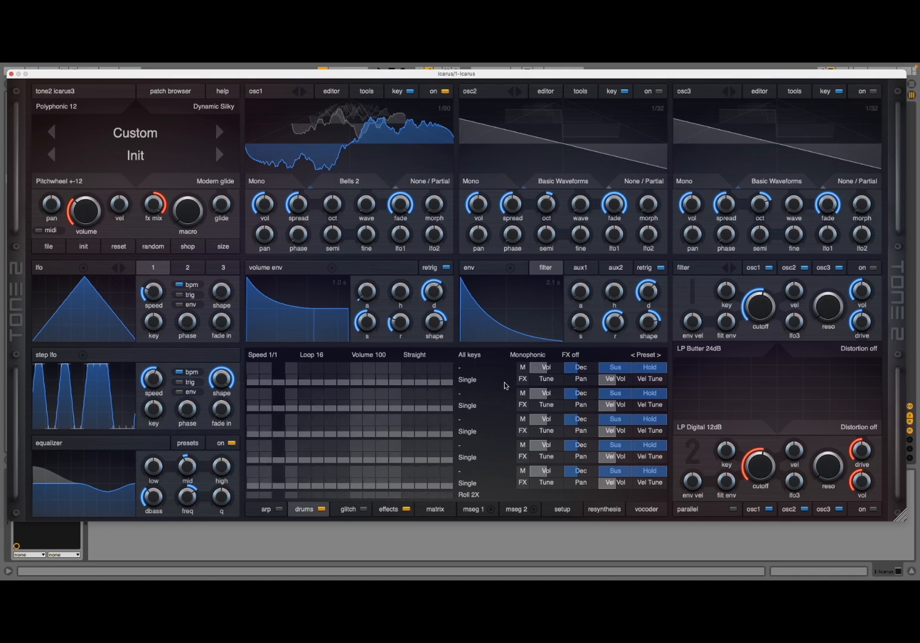
Step: Examine the drum sequencer's preset, speed and loop options along with its other global pattern settings
{"action": "left_click", "coordinate": [651, 357]}
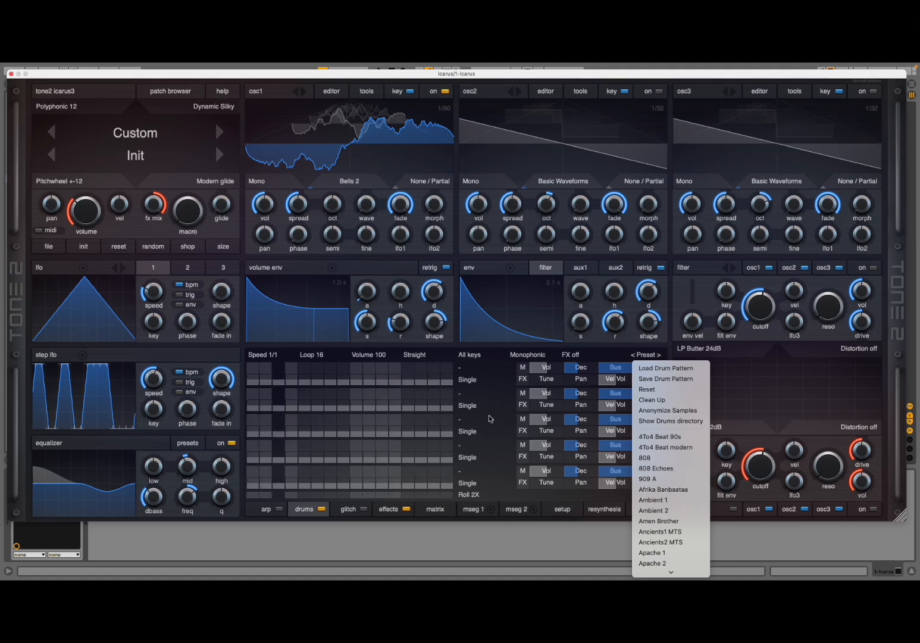
{"action": "left_click", "coordinate": [494, 370]}
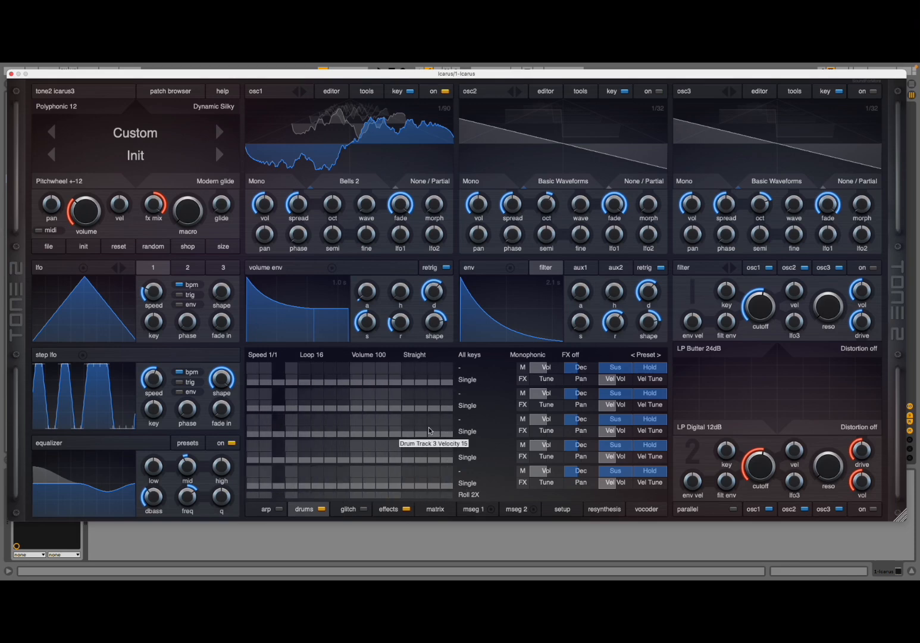
{"action": "left_click", "coordinate": [268, 355]}
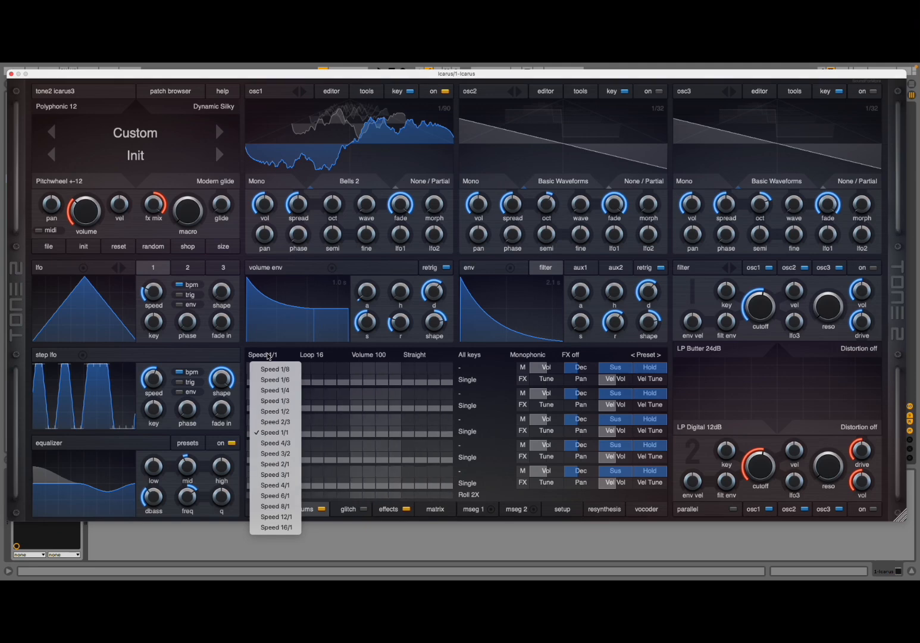
{"action": "left_click", "coordinate": [315, 355]}
{"action": "left_click", "coordinate": [316, 356]}
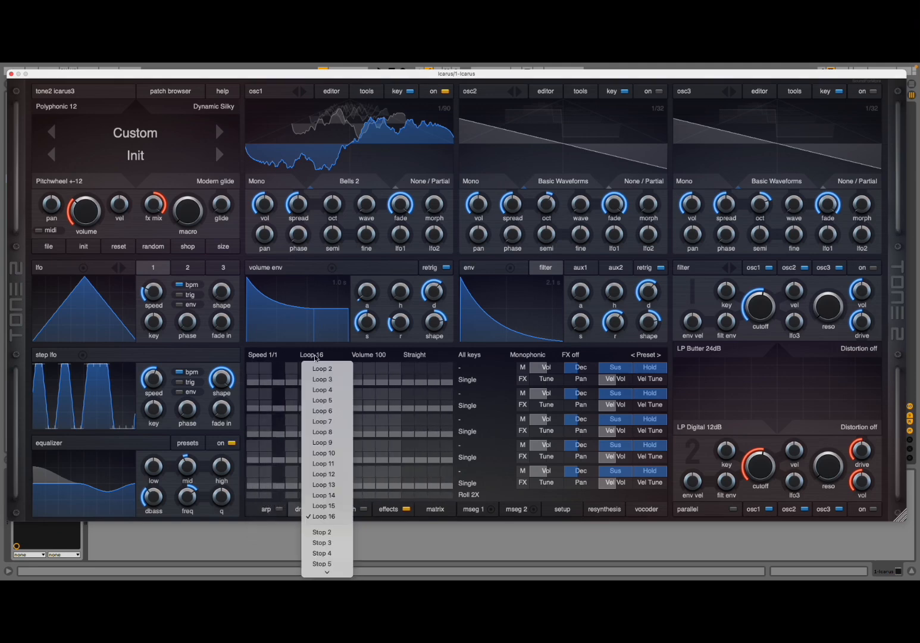
{"action": "left_click", "coordinate": [316, 355]}
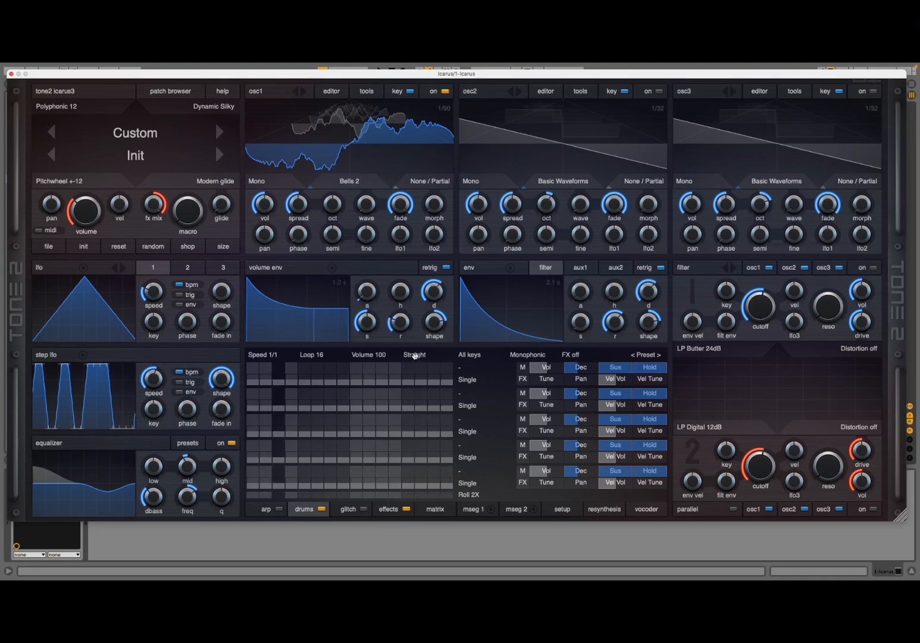
{"action": "mouse_move", "coordinate": [415, 355]}
{"action": "mouse_move", "coordinate": [473, 359]}
{"action": "mouse_move", "coordinate": [516, 359]}
Step: Load Base.wav from the 808 drum folder into the first drum track
{"action": "left_click", "coordinate": [462, 371]}
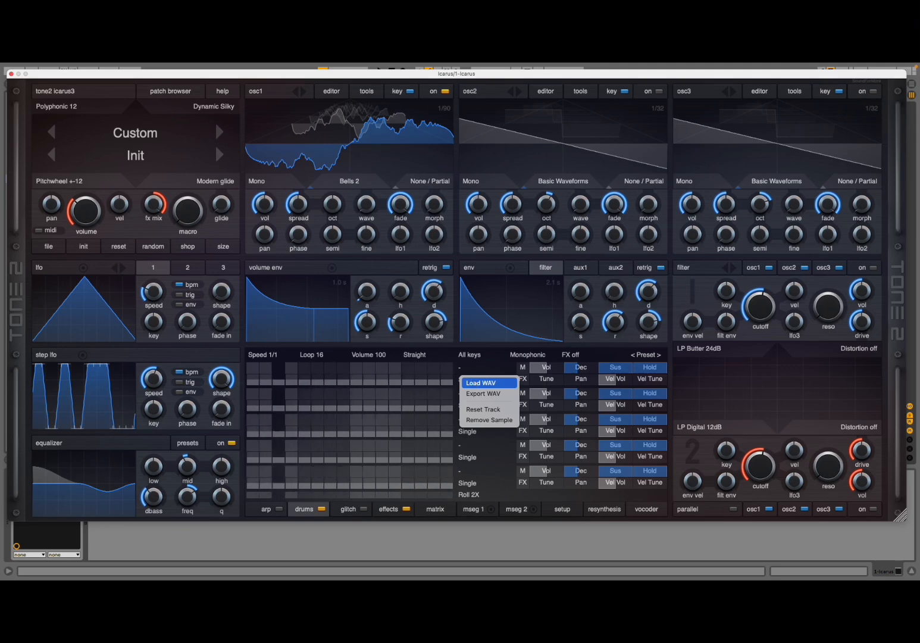
{"action": "left_click", "coordinate": [474, 384]}
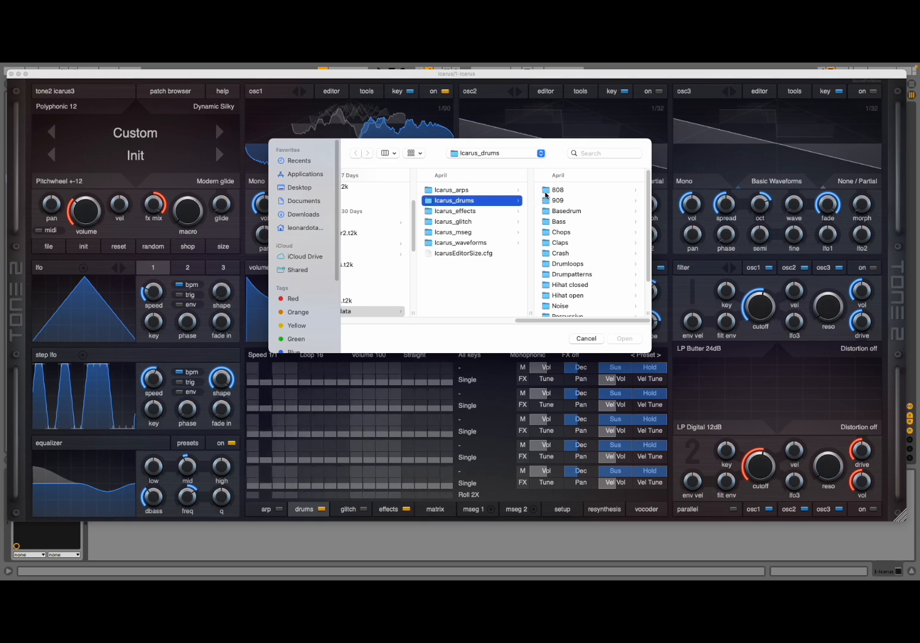
{"action": "left_click", "coordinate": [546, 191]}
{"action": "left_click", "coordinate": [576, 191]}
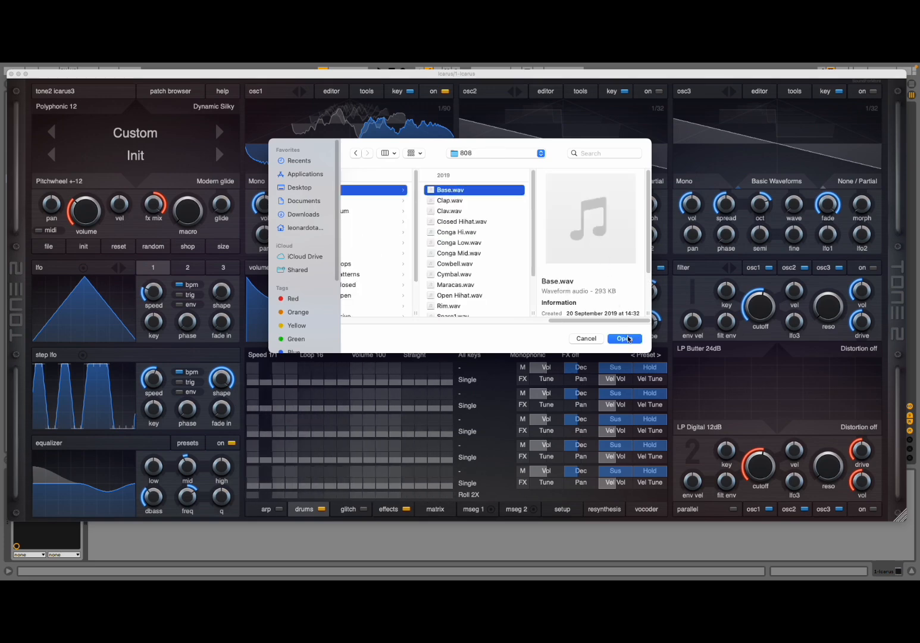
{"action": "left_click", "coordinate": [629, 338]}
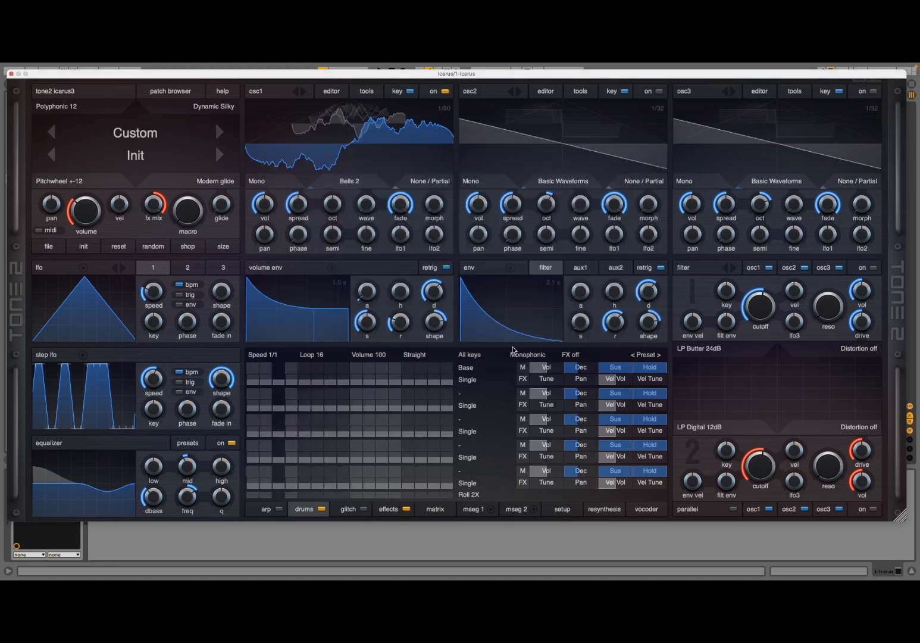
Step: Place hits on steps 1, 5, 9 and 13 of the Base track
{"action": "mouse_move", "coordinate": [478, 404]}
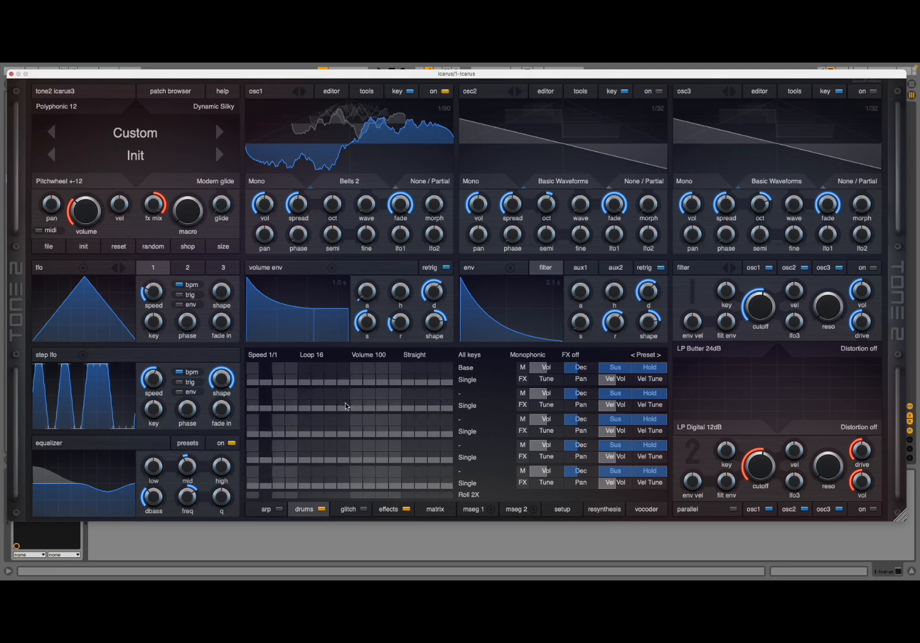
{"action": "left_click", "coordinate": [255, 369]}
{"action": "left_click", "coordinate": [355, 369]}
{"action": "left_click", "coordinate": [408, 368]}
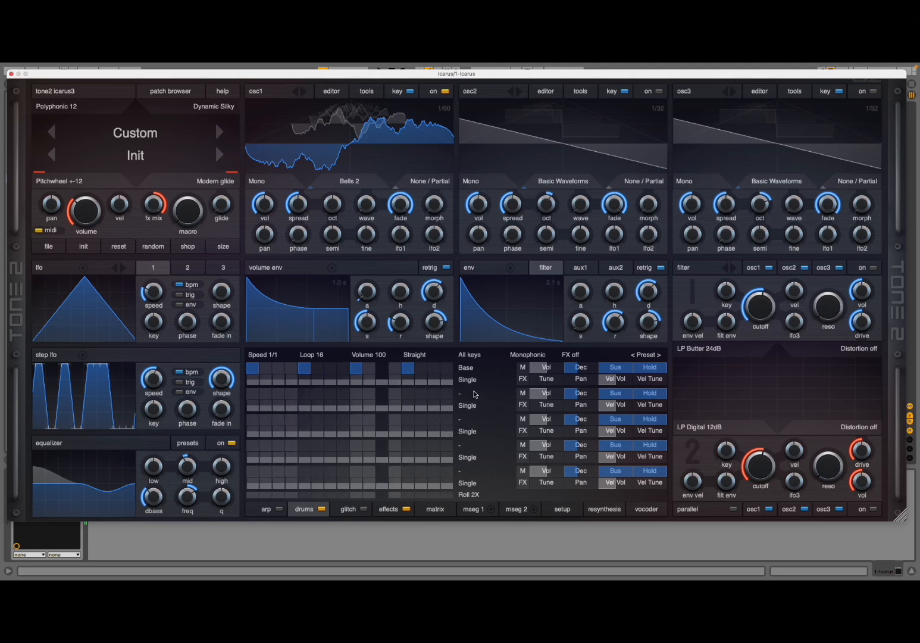
Step: Load Snare1.wav from the 808 folder into the second drum track and place hits on steps 5 and 13
{"action": "mouse_move", "coordinate": [470, 385]}
{"action": "left_click", "coordinate": [461, 395]}
{"action": "left_click", "coordinate": [479, 408]}
{"action": "left_click", "coordinate": [544, 189]}
{"action": "scroll", "coordinate": [579, 280], "scroll_direction": "down", "scroll_amount": 3}
{"action": "left_click", "coordinate": [569, 264]}
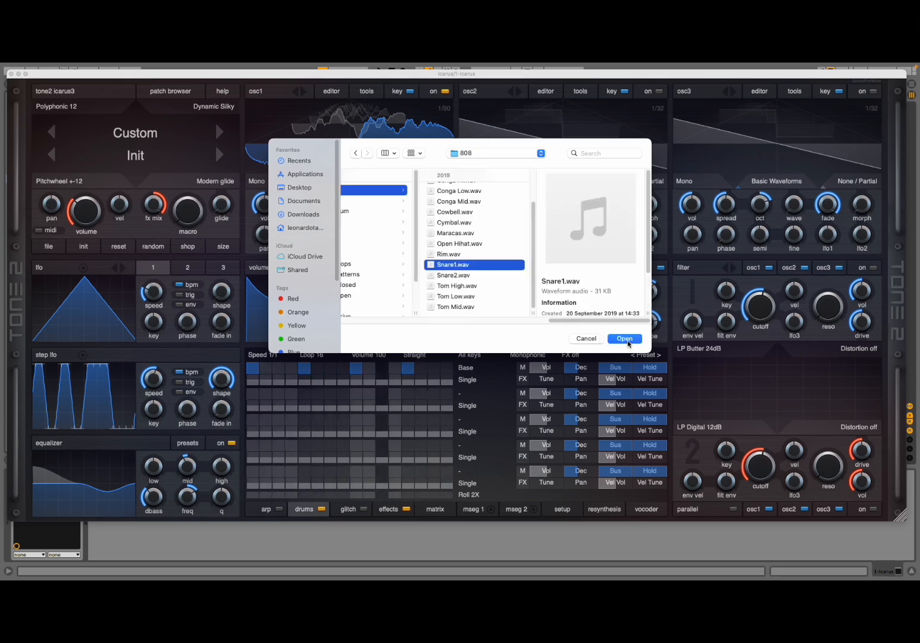
{"action": "left_click", "coordinate": [622, 338]}
{"action": "left_click", "coordinate": [302, 394]}
{"action": "left_click", "coordinate": [409, 394]}
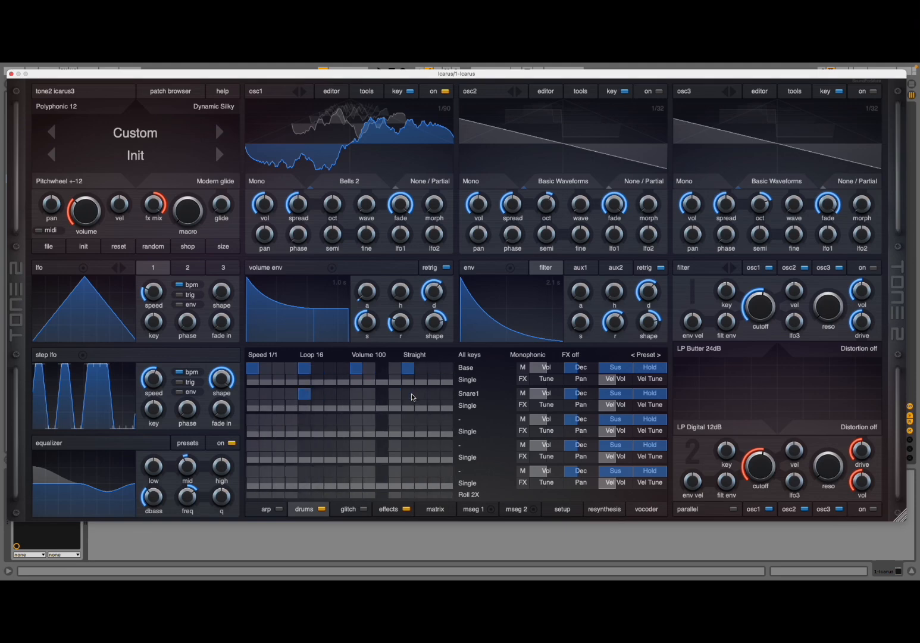
Step: Load Closed Hihat.wav from the 808 folder into the third drum track
{"action": "left_click", "coordinate": [465, 424]}
{"action": "left_click", "coordinate": [481, 435]}
{"action": "left_click", "coordinate": [557, 190]}
{"action": "left_click", "coordinate": [571, 222]}
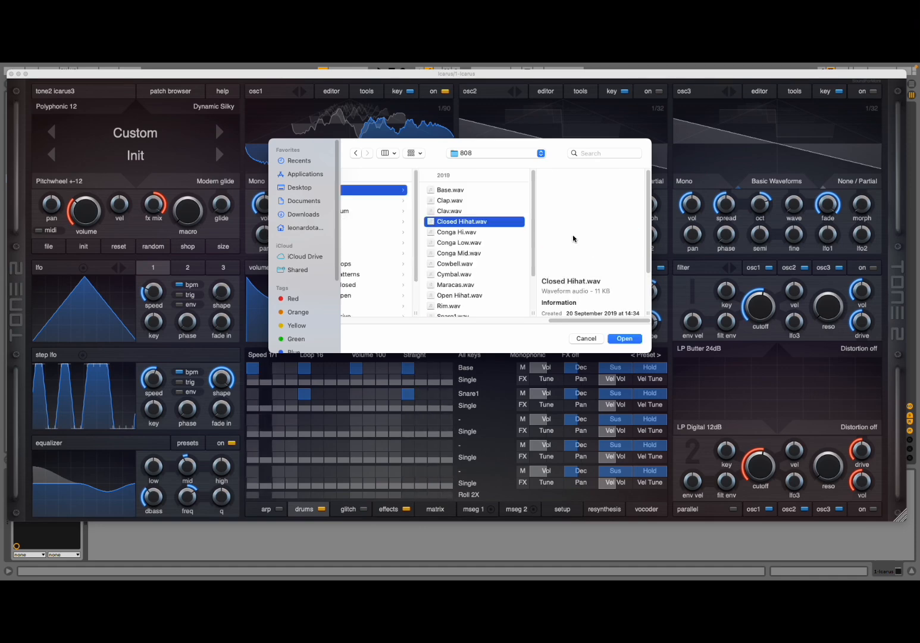
{"action": "left_click", "coordinate": [622, 338]}
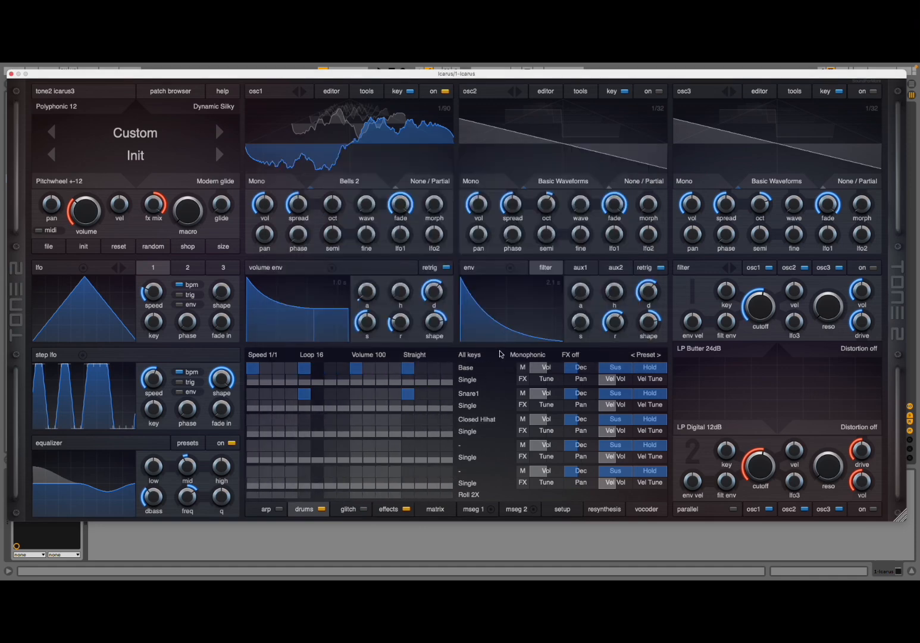
Step: Place hits on every odd-numbered step of the Closed Hihat track, from step 1 through step 15
{"action": "left_click", "coordinate": [254, 422]}
{"action": "left_click", "coordinate": [278, 421]}
{"action": "left_click", "coordinate": [306, 423]}
{"action": "left_click", "coordinate": [330, 423]}
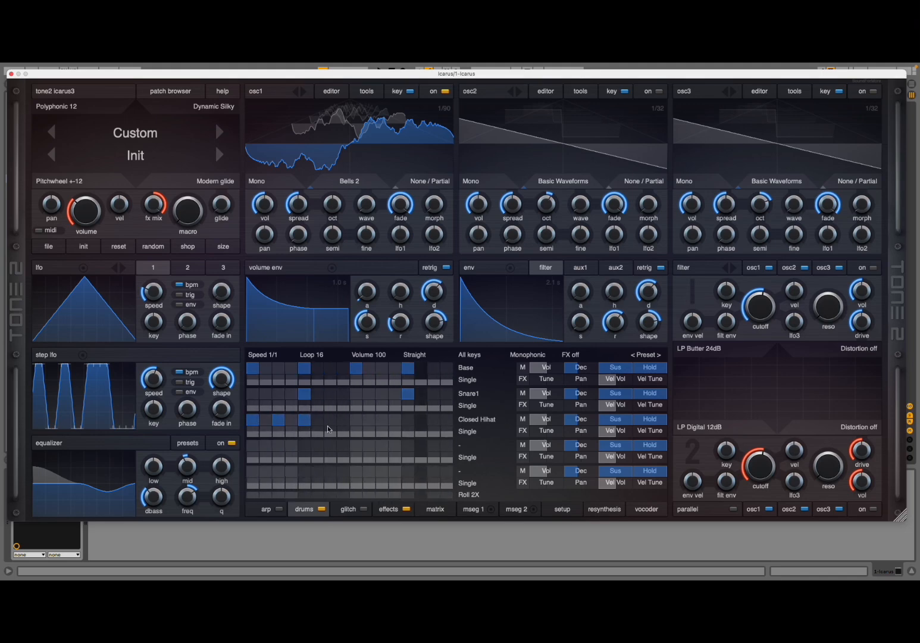
{"action": "left_click", "coordinate": [360, 420]}
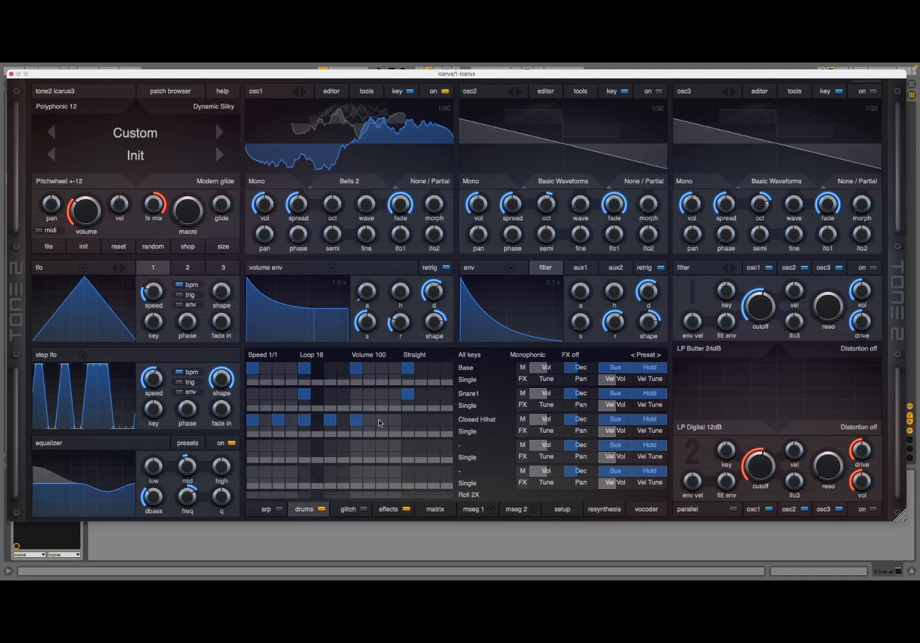
{"action": "left_click", "coordinate": [382, 420]}
{"action": "left_click", "coordinate": [407, 421]}
{"action": "left_click", "coordinate": [433, 420]}
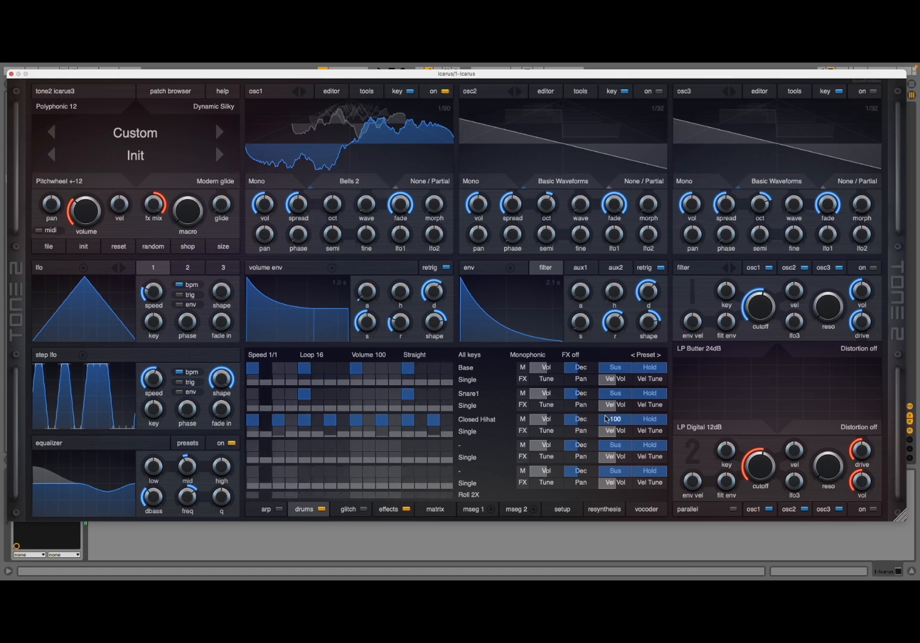
Step: Raise the Closed Hihat track's velocity-to-volume and velocity-to-tune amounts to their maximum
{"action": "left_click_drag", "start_coordinate": [617, 435], "coordinate": [628, 430]}
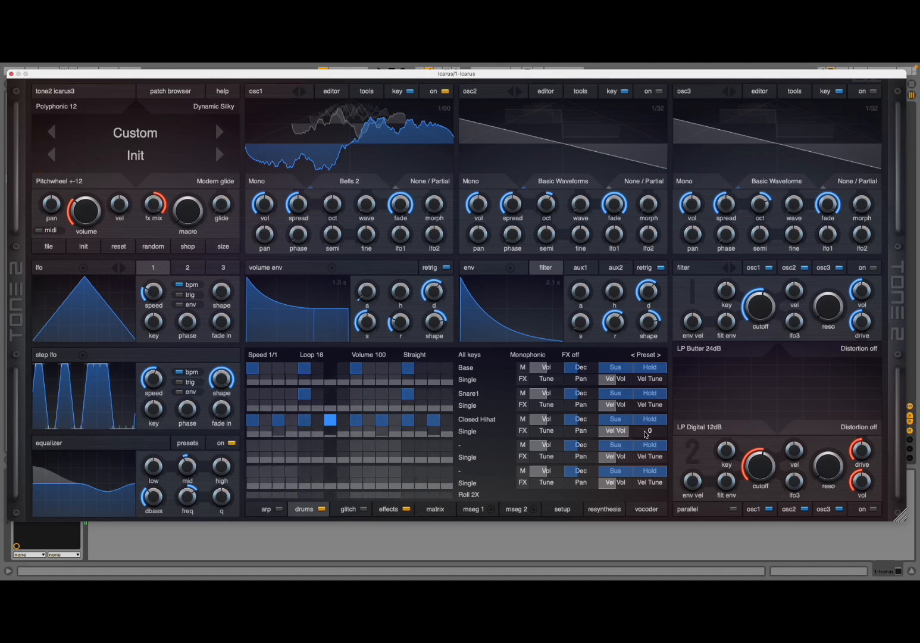
{"action": "left_click_drag", "start_coordinate": [643, 434], "coordinate": [659, 434]}
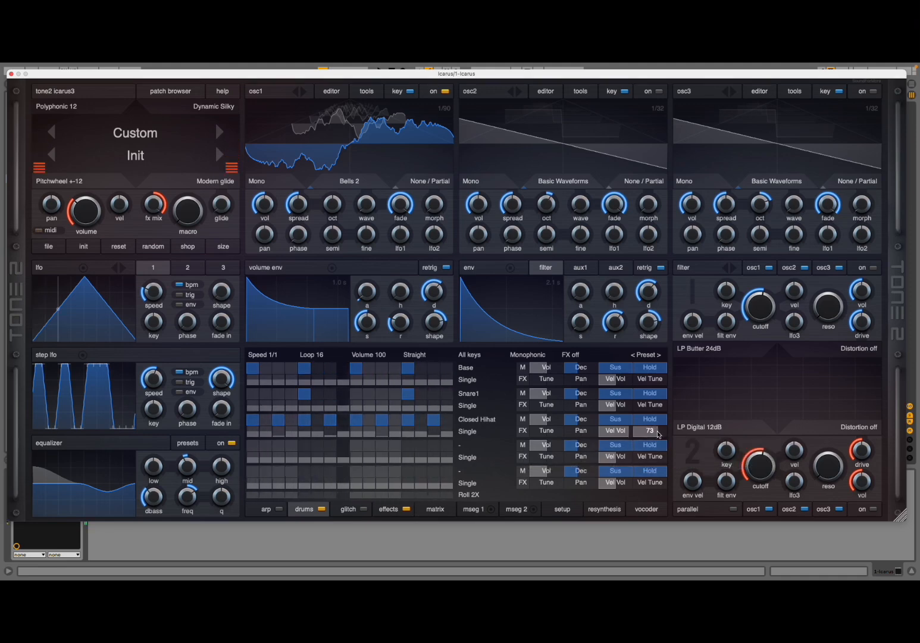
{"action": "left_click_drag", "start_coordinate": [660, 433], "coordinate": [665, 433]}
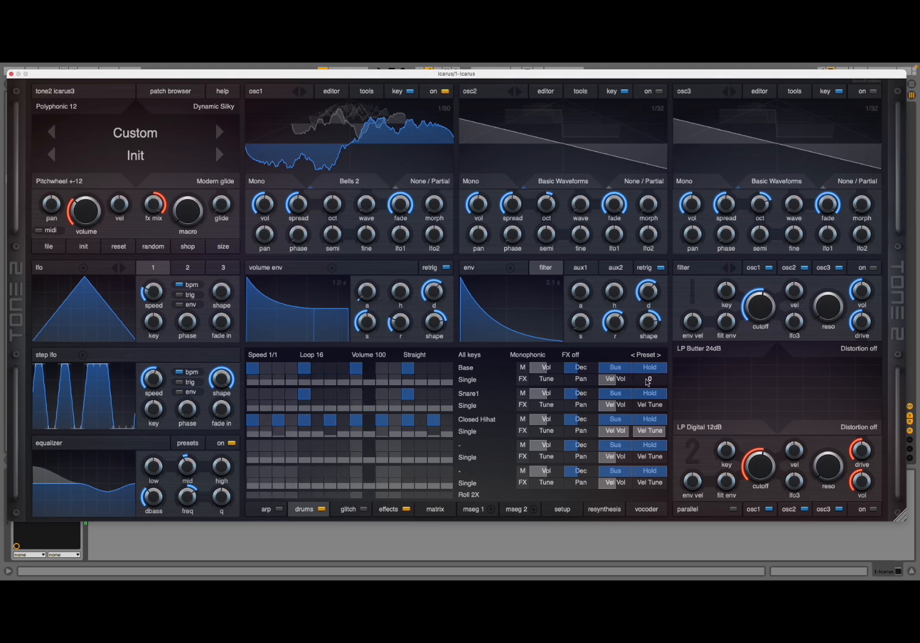
Step: Try a velocity-to-tune amount of about 77 on the Base track, and reset it
{"action": "left_click_drag", "start_coordinate": [647, 379], "coordinate": [658, 380]}
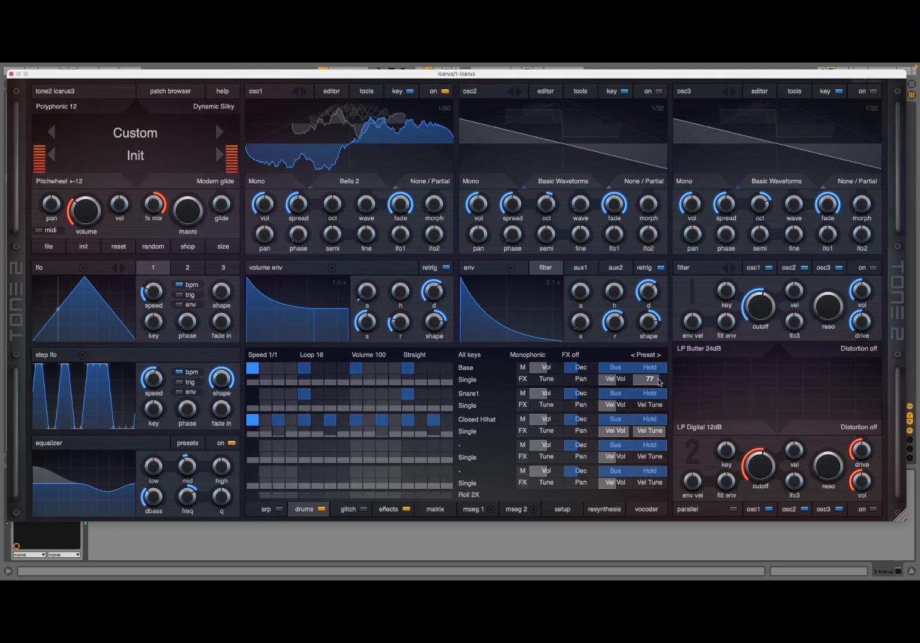
{"action": "left_click_drag", "start_coordinate": [658, 380], "coordinate": [612, 382]}
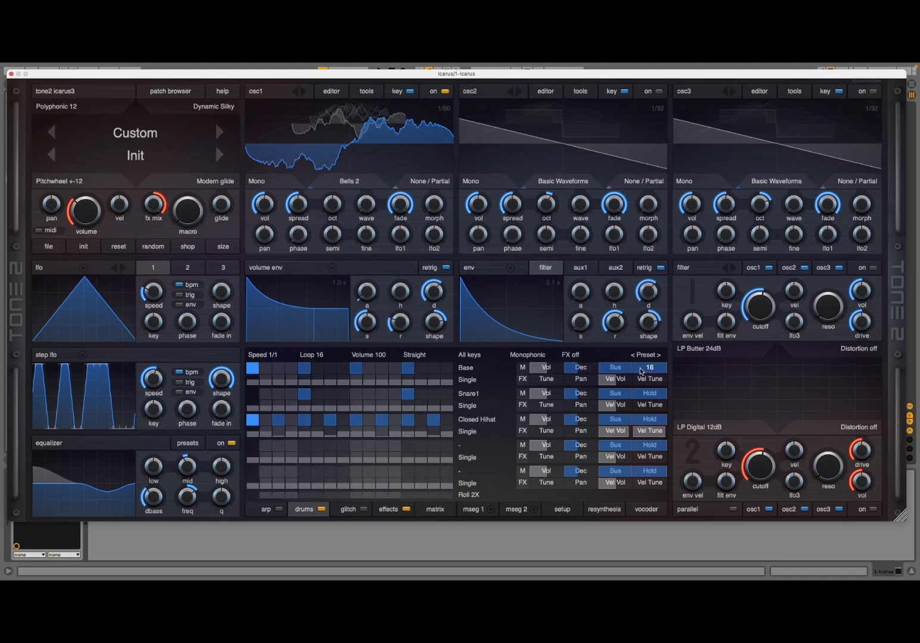
Step: Enable the effect send on the Snare1 track and set the FX3 send to 100
{"action": "left_click", "coordinate": [523, 407]}
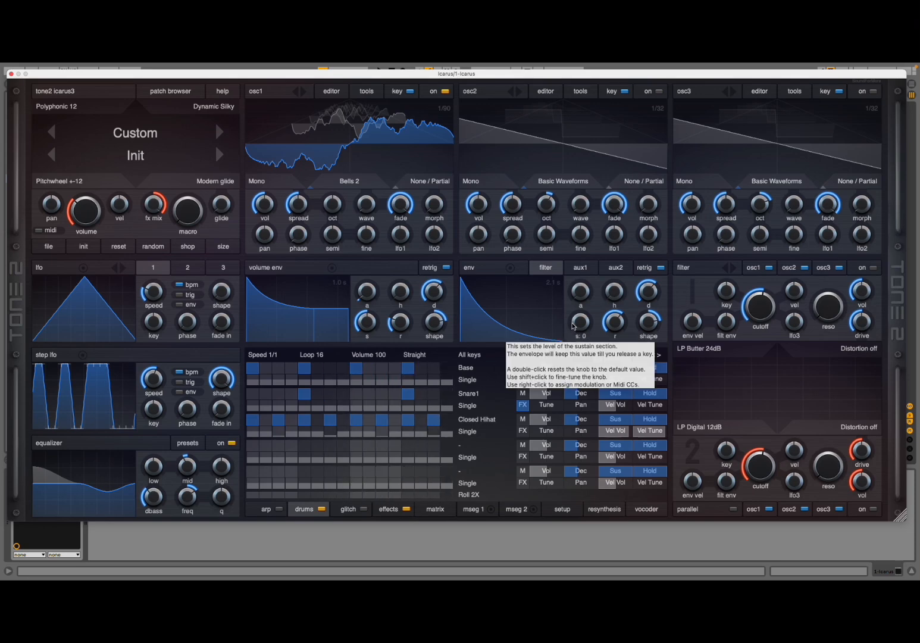
{"action": "left_click_drag", "start_coordinate": [572, 356], "coordinate": [572, 345]}
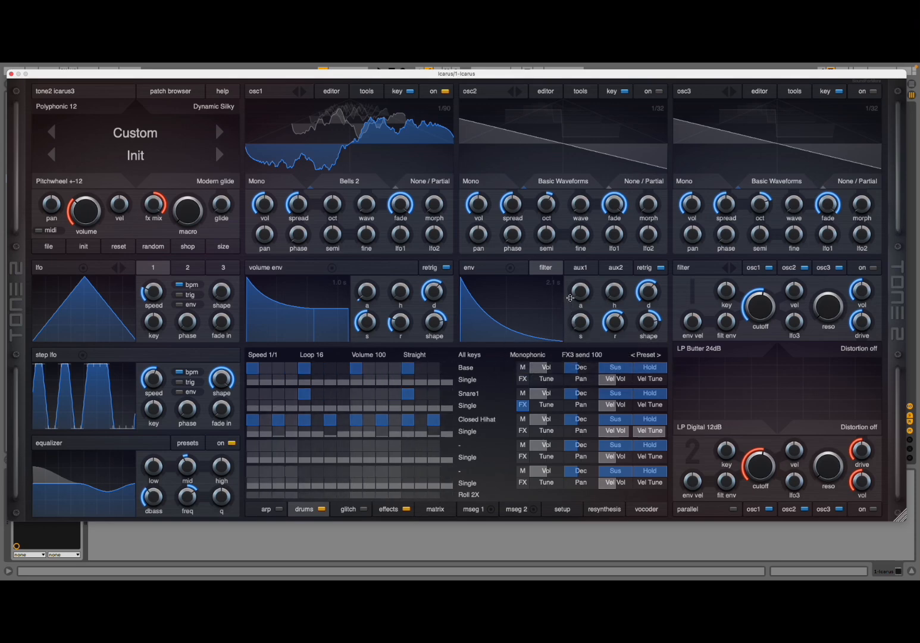
{"action": "mouse_move", "coordinate": [566, 383]}
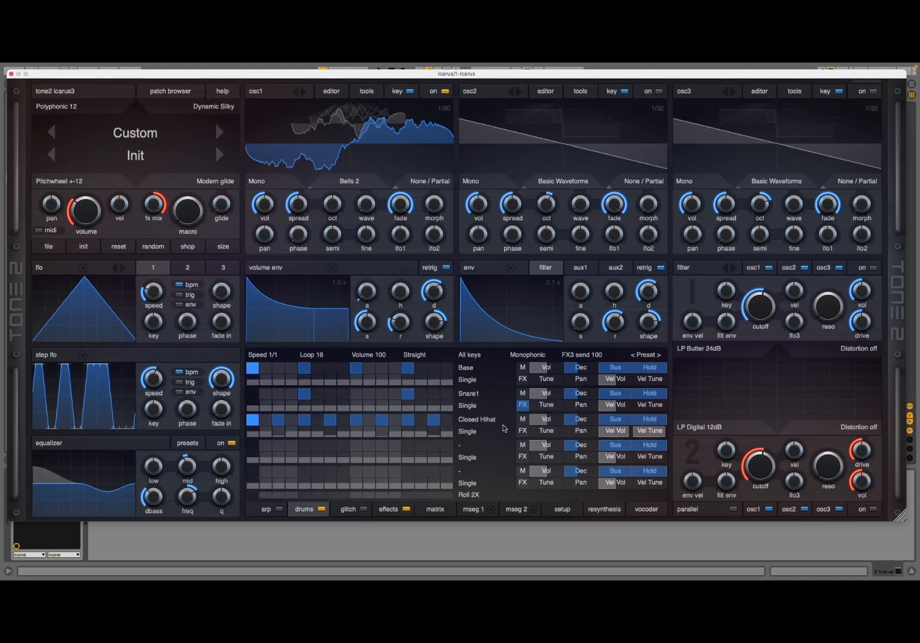
Step: Assign Reverb Plate to the drum effect slot and return to the drum sequencer
{"action": "left_click", "coordinate": [392, 510]}
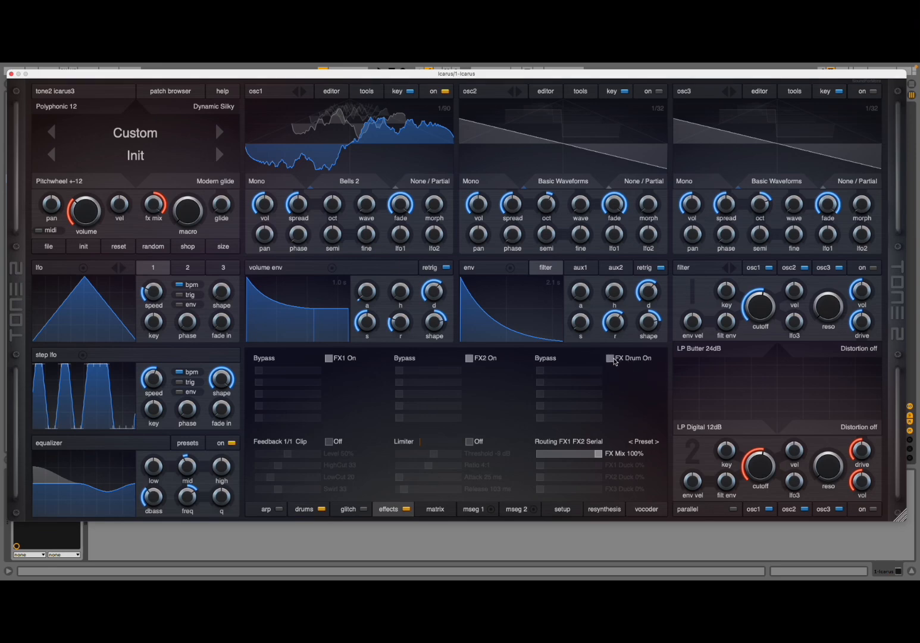
{"action": "left_click", "coordinate": [541, 361]}
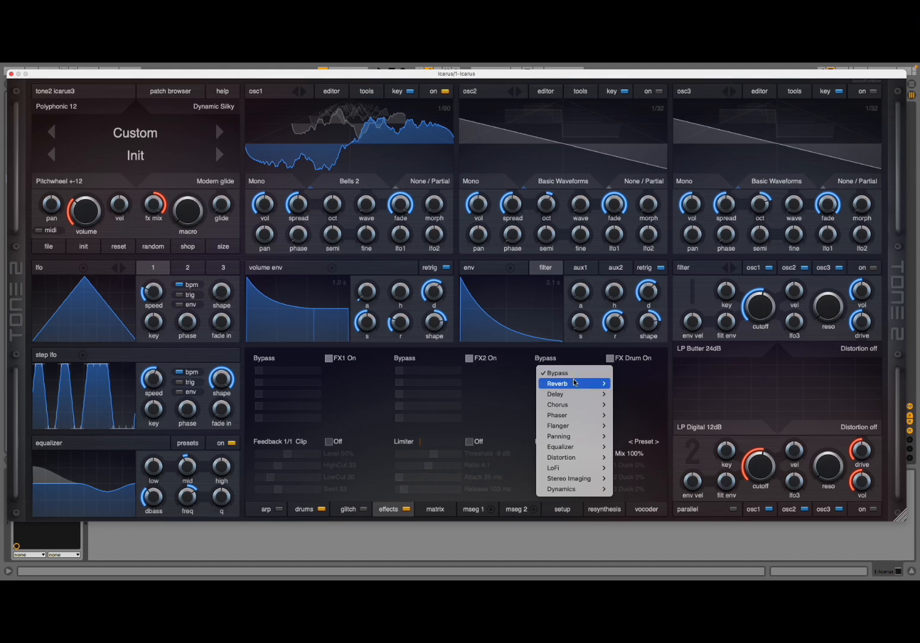
{"action": "mouse_move", "coordinate": [575, 382]}
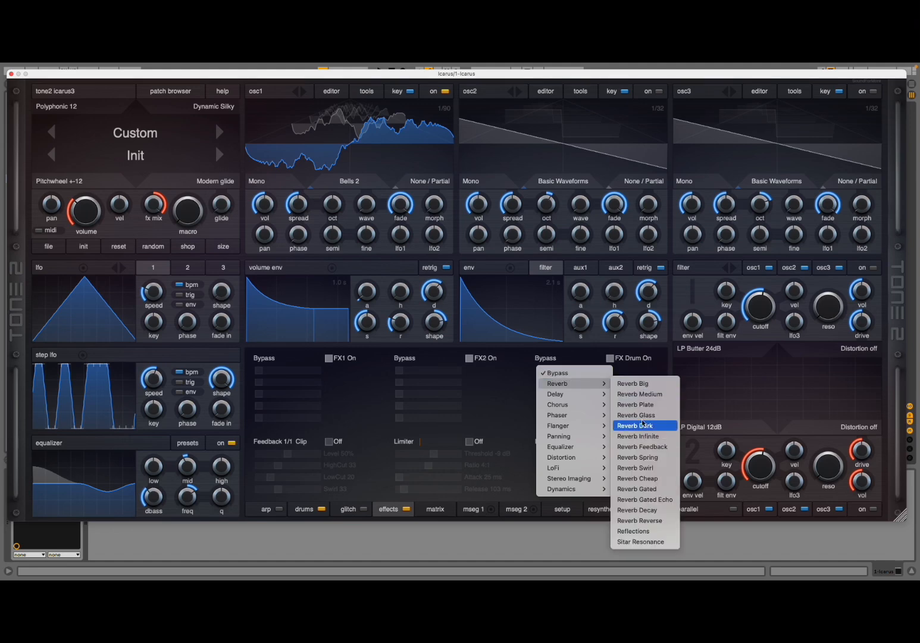
{"action": "left_click", "coordinate": [637, 404]}
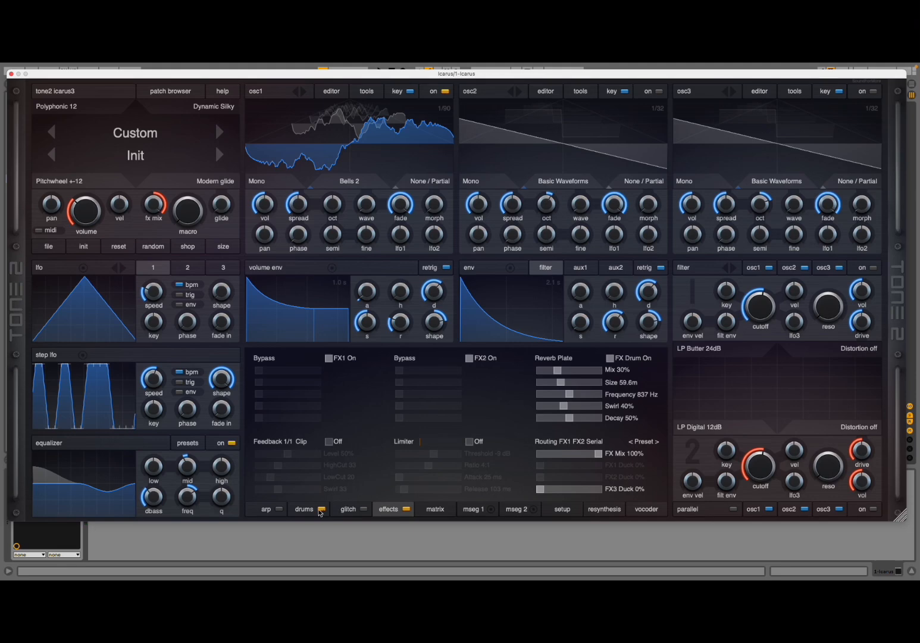
{"action": "left_click", "coordinate": [299, 510]}
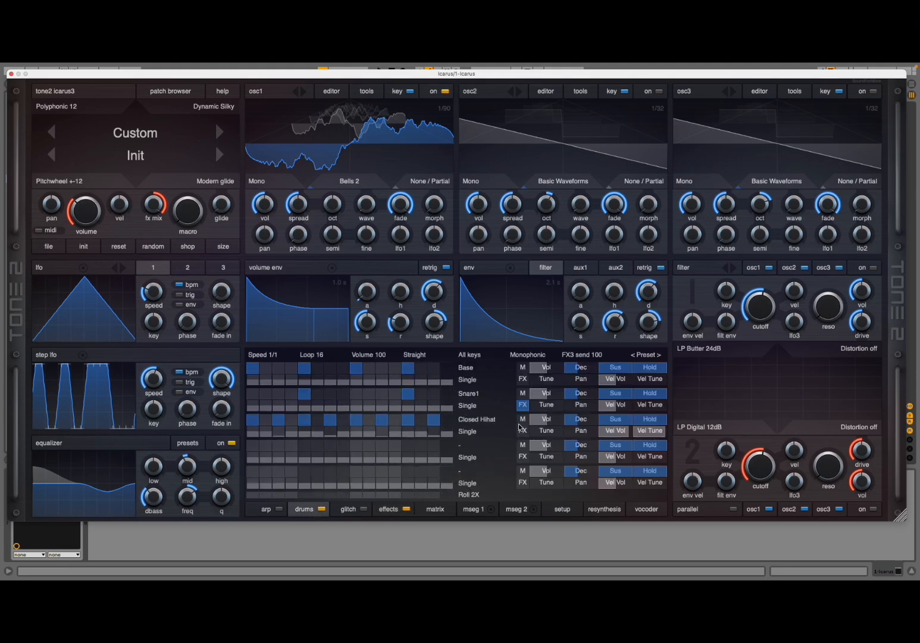